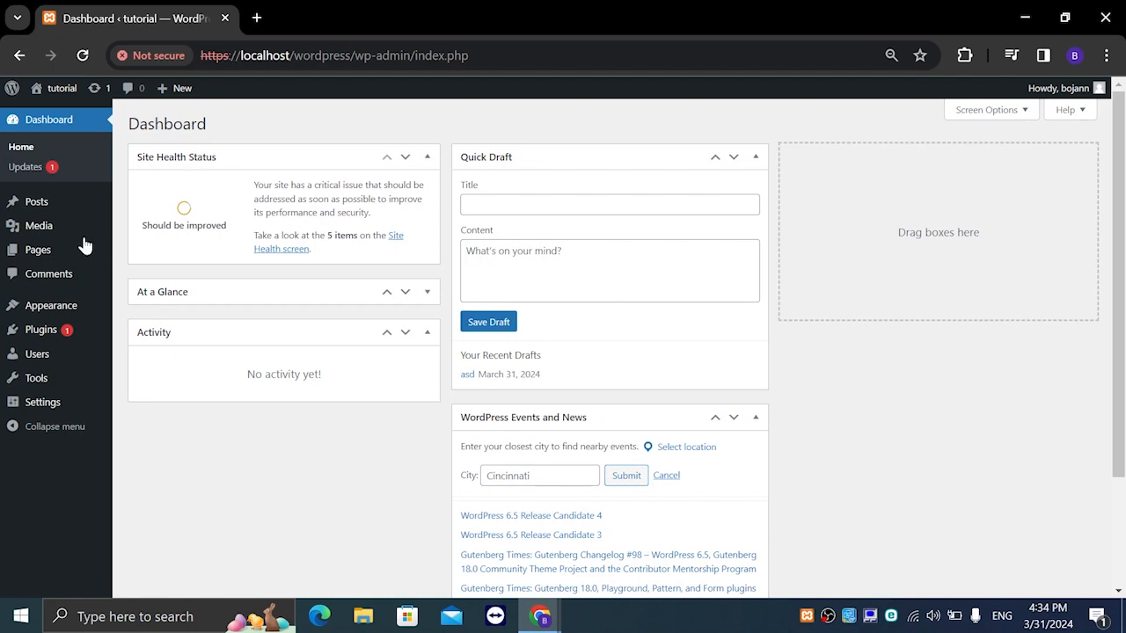
Open the "about us" page and examine its URL and page attributes for an editable permalink
click(50, 262)
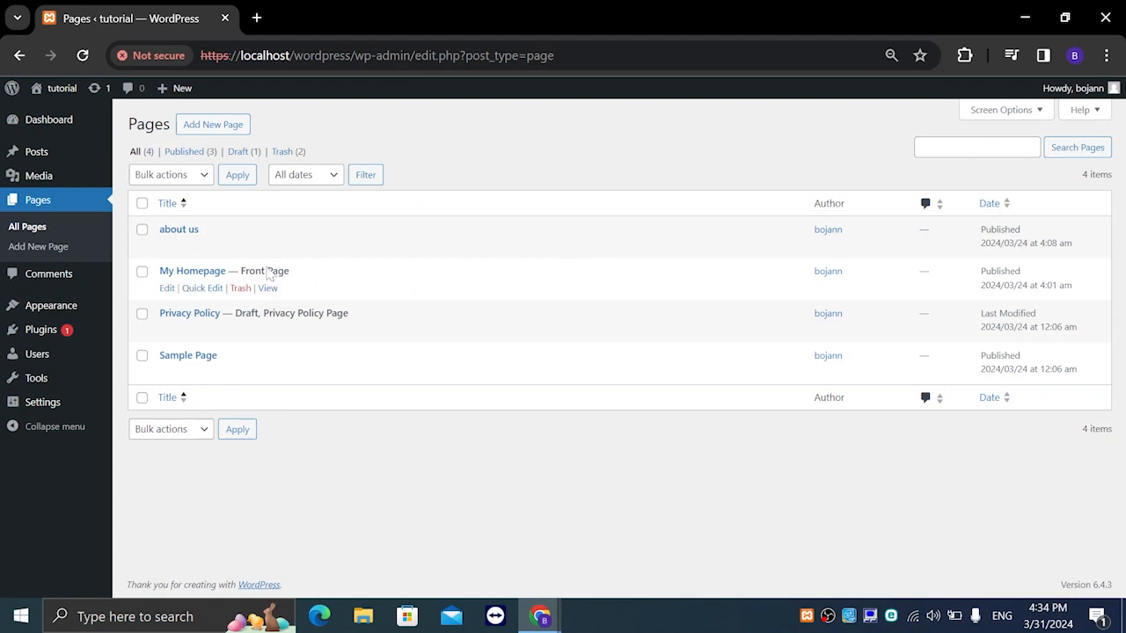
click(183, 232)
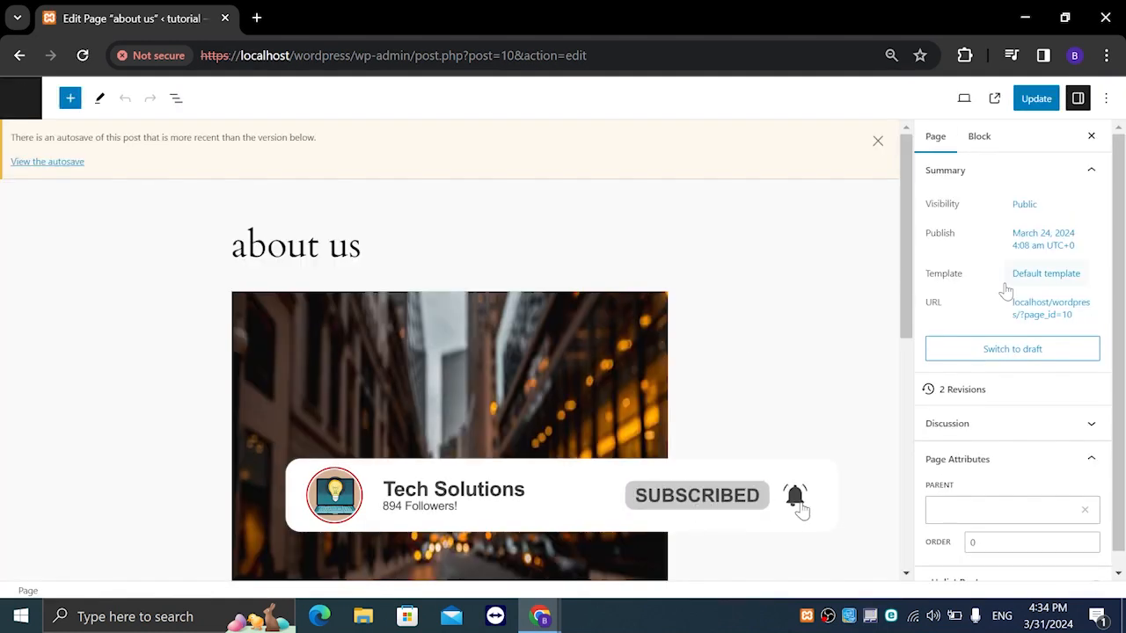
scroll(1006, 288, down, 1)
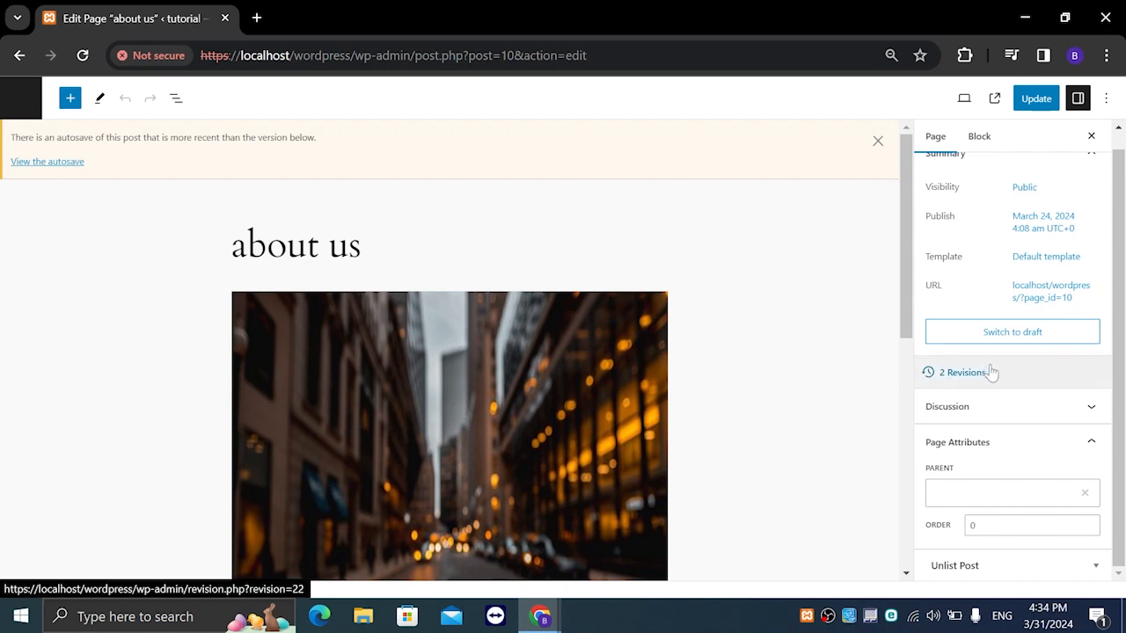
scroll(992, 372, up, 1)
scroll(992, 372, down, 1)
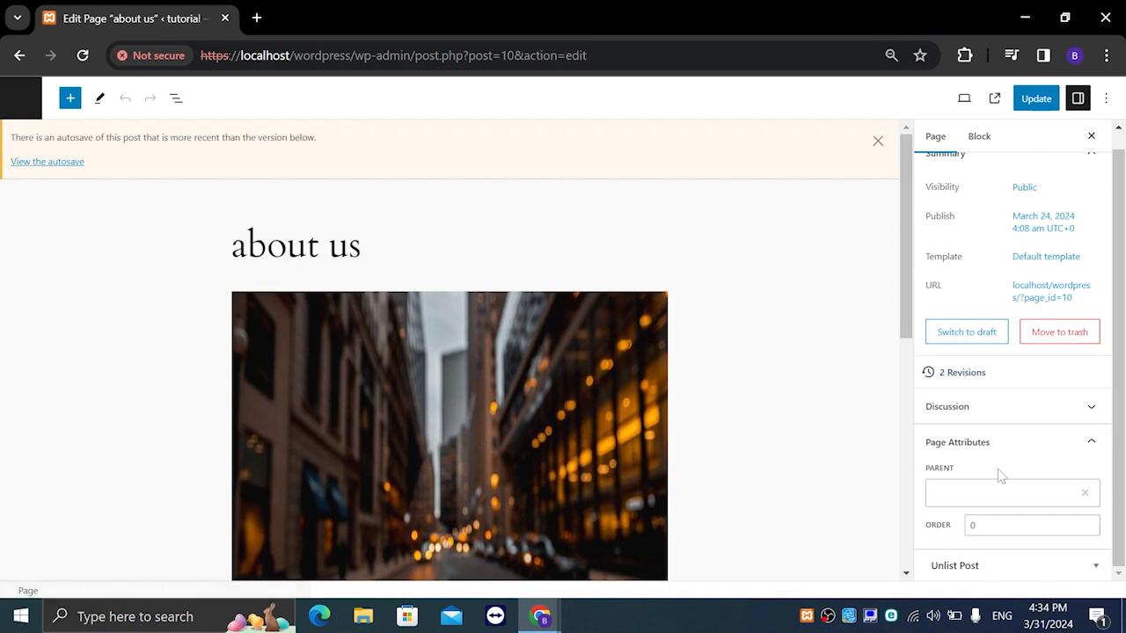
click(1021, 452)
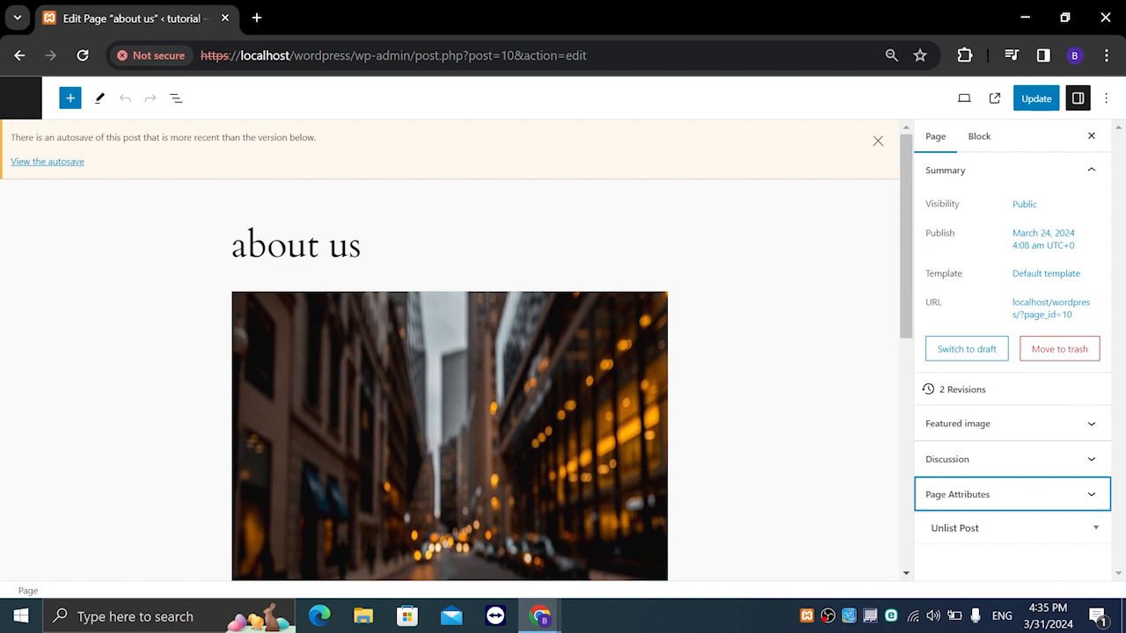
click(19, 55)
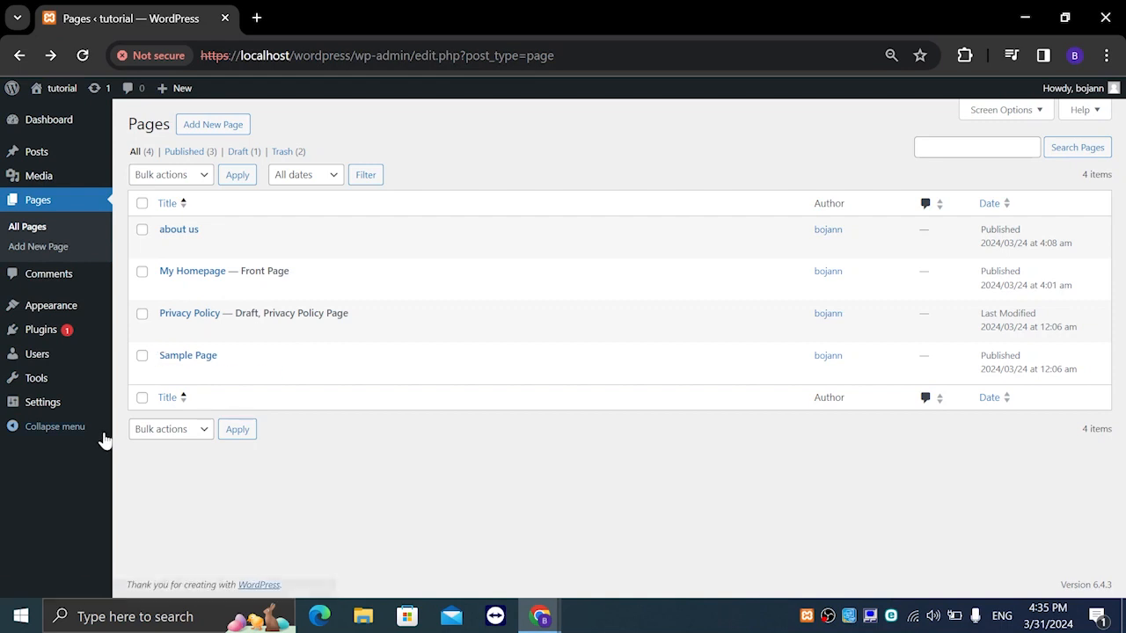
Open the draft post "asd" and examine its URL details, linked post view and remaining settings
mouse_move(94, 404)
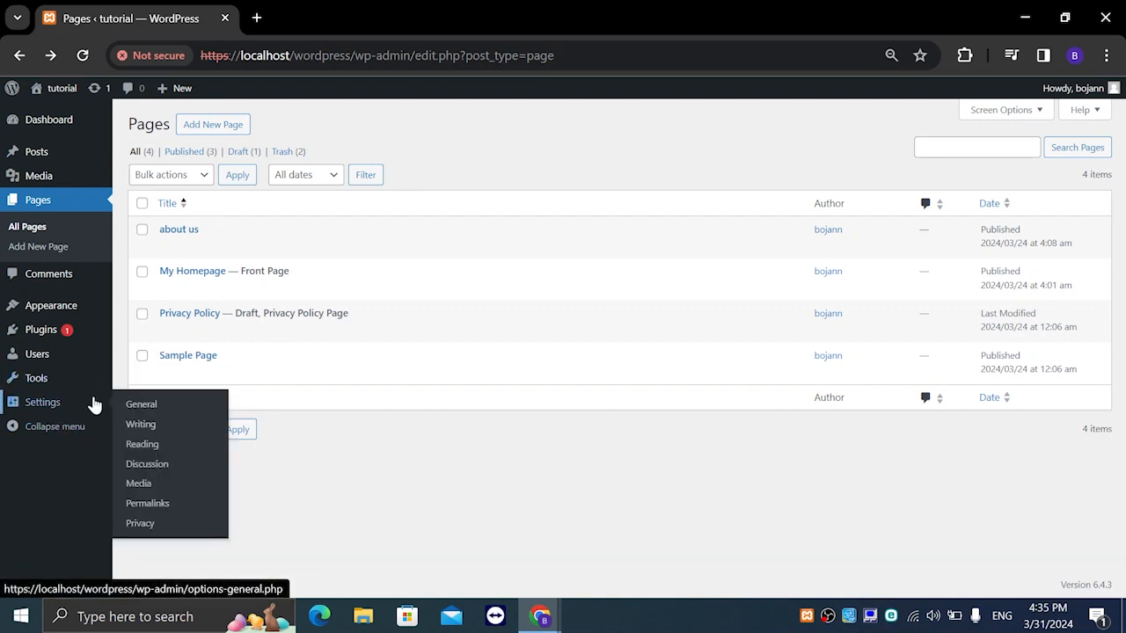
click(76, 151)
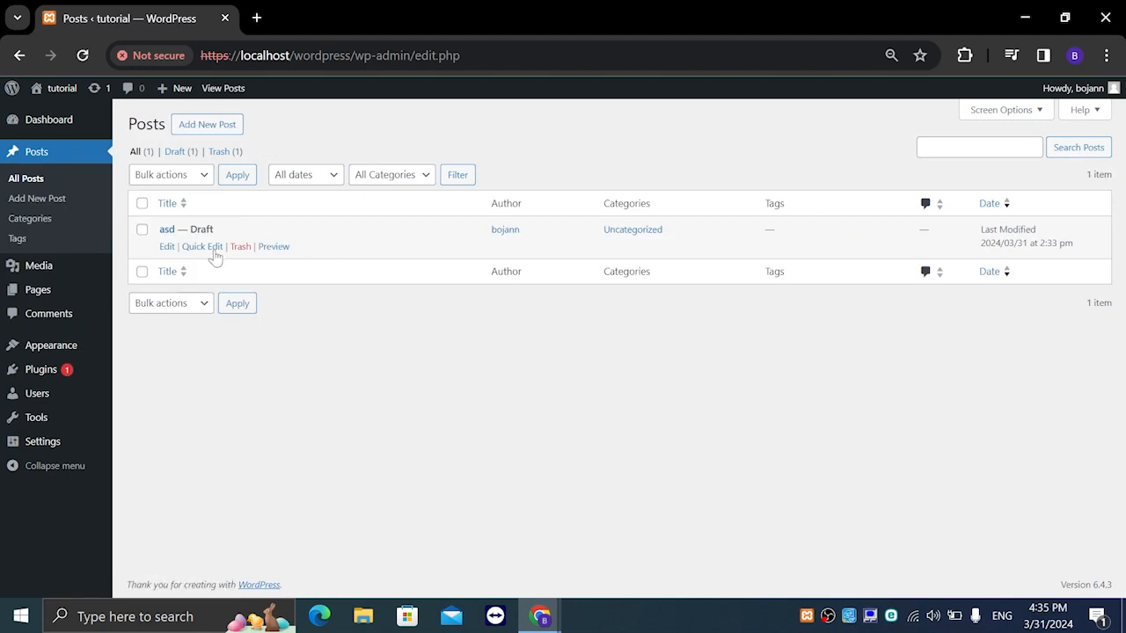
click(163, 231)
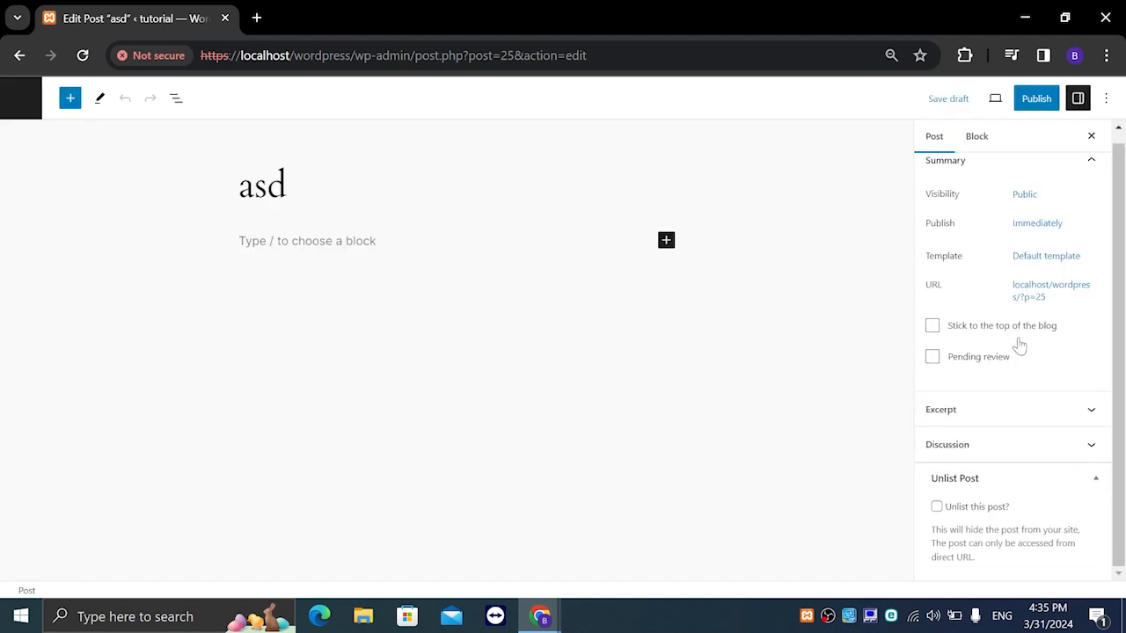
click(1058, 301)
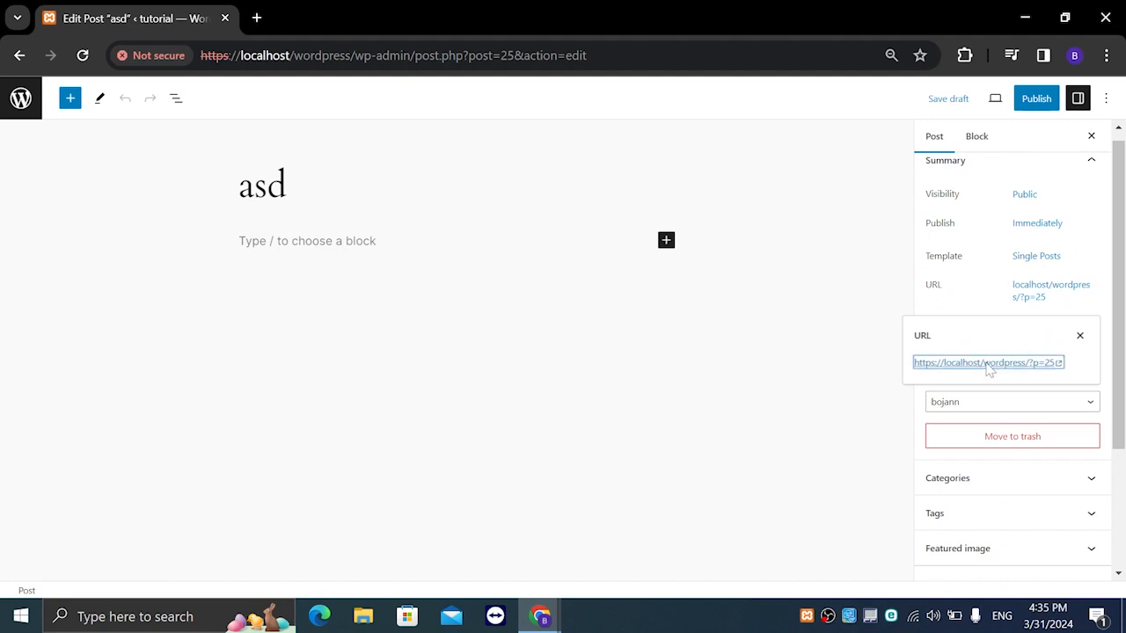
click(987, 363)
click(128, 9)
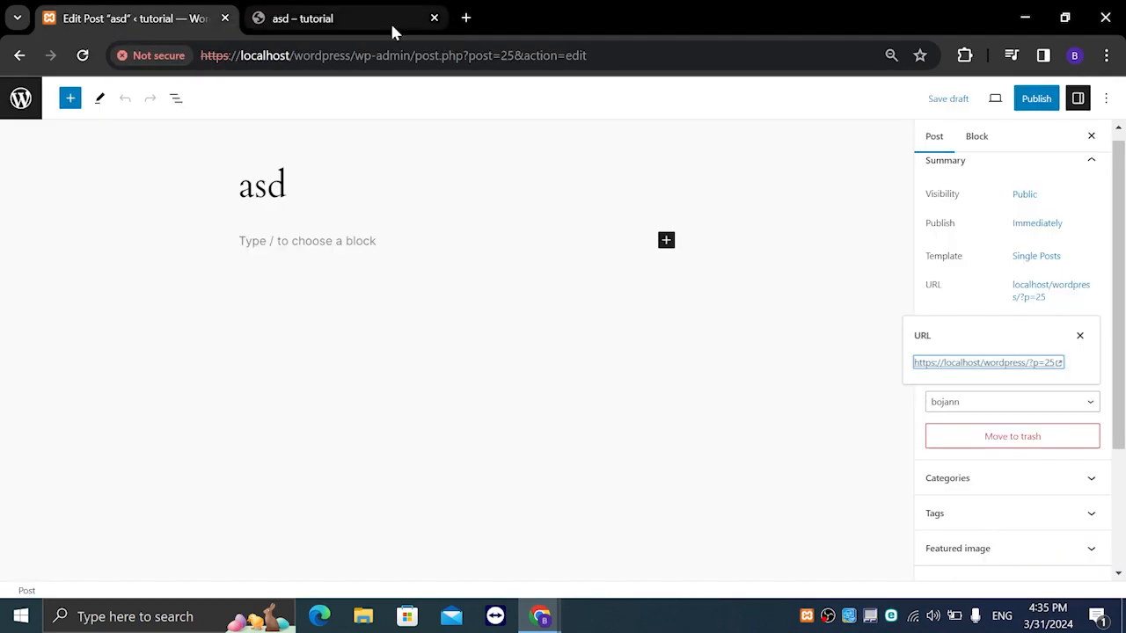
click(389, 21)
click(433, 17)
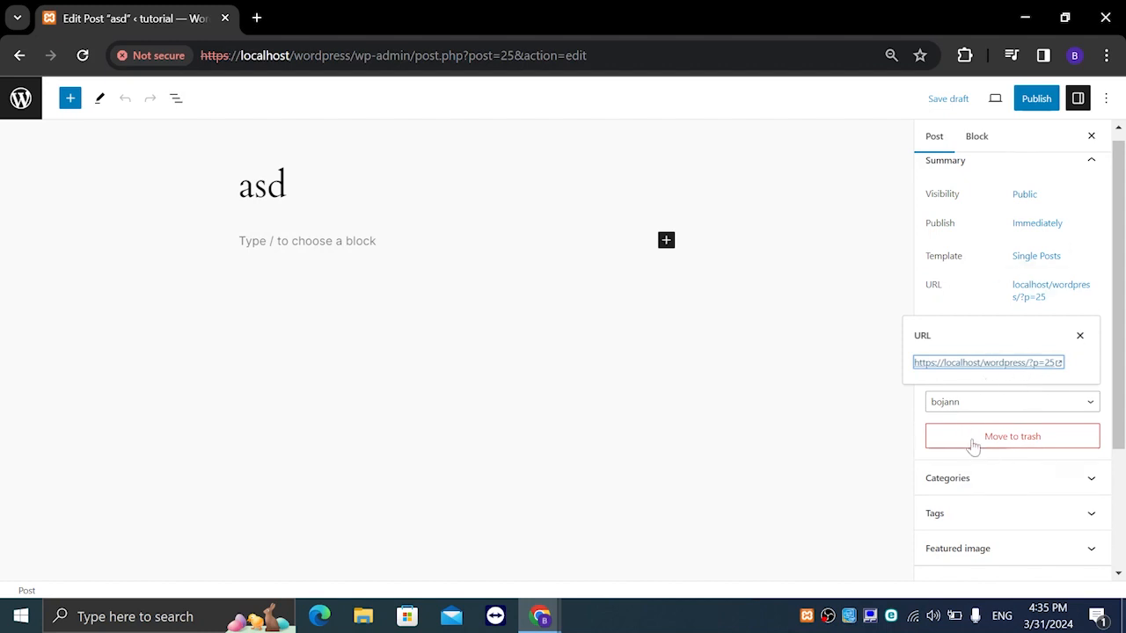
click(1080, 336)
scroll(1060, 422, down, 3)
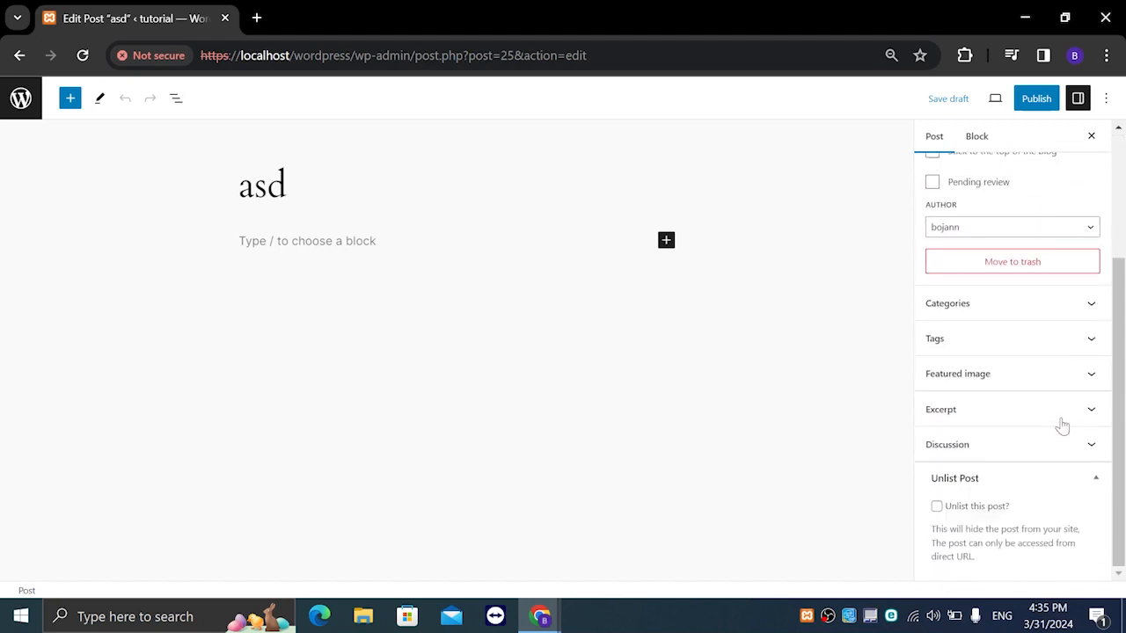
click(20, 54)
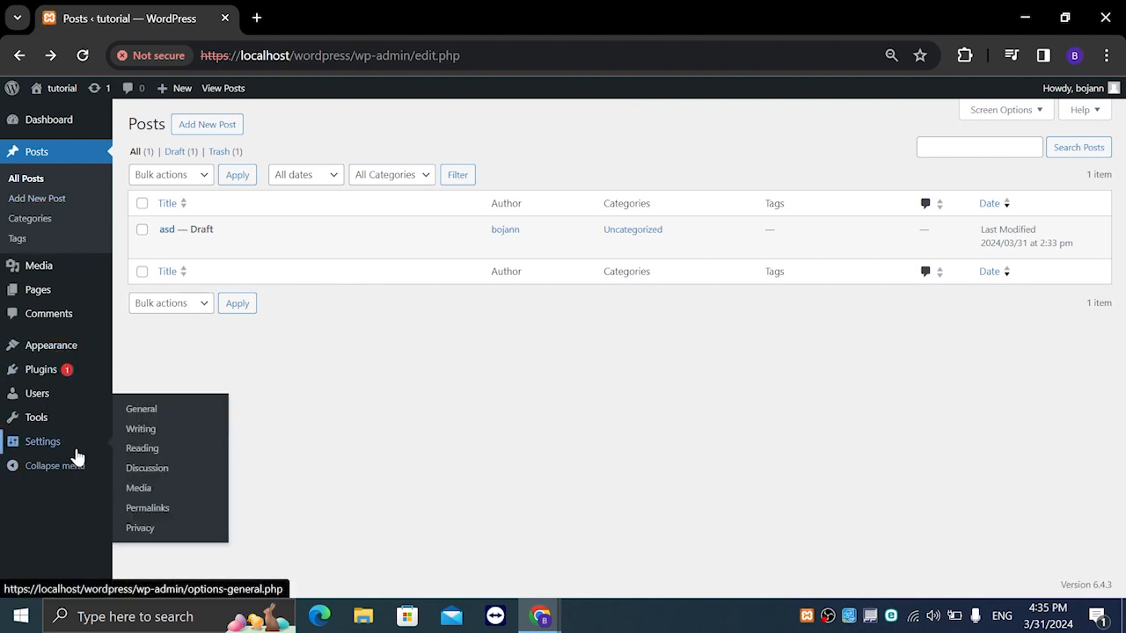
Set the site's permalink structure to Post name and save the changes
mouse_move(57, 459)
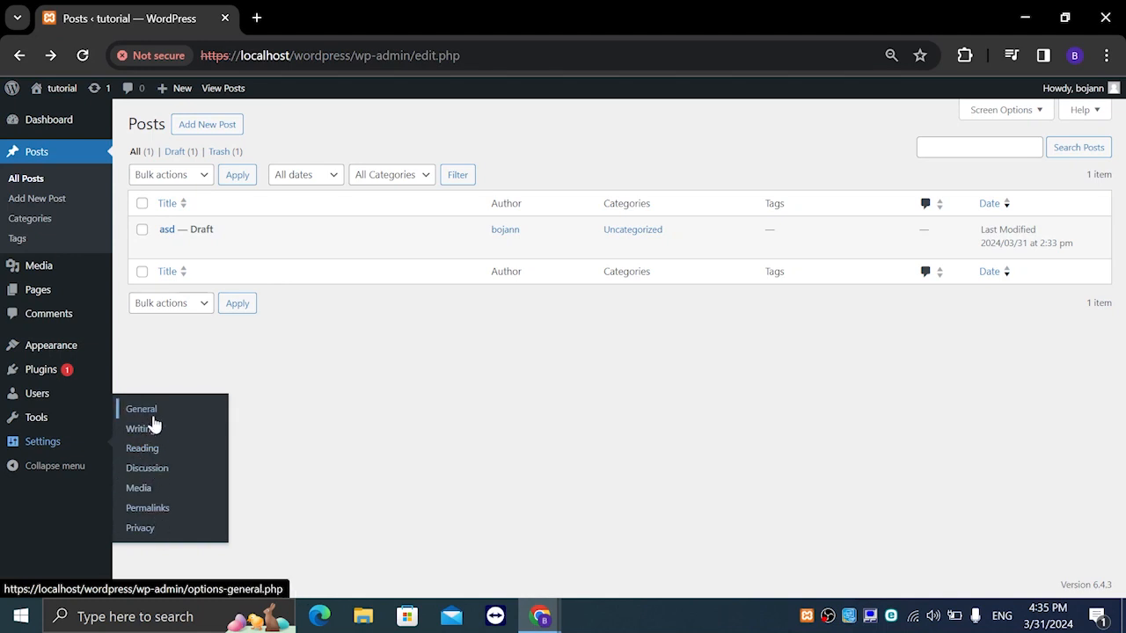
click(178, 508)
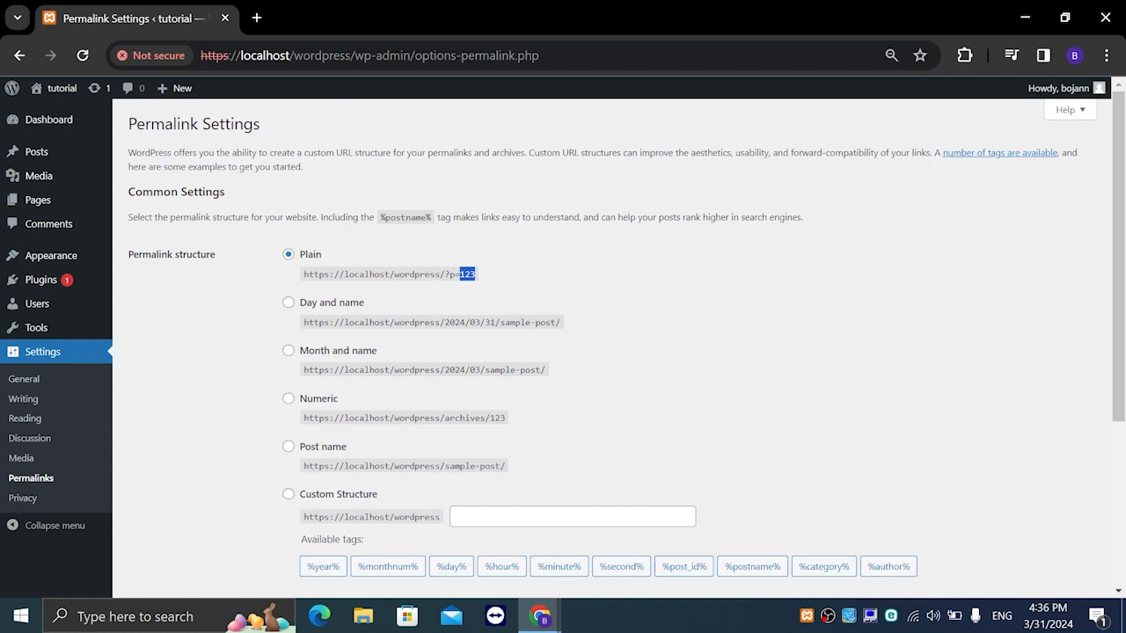
click(428, 263)
click(288, 446)
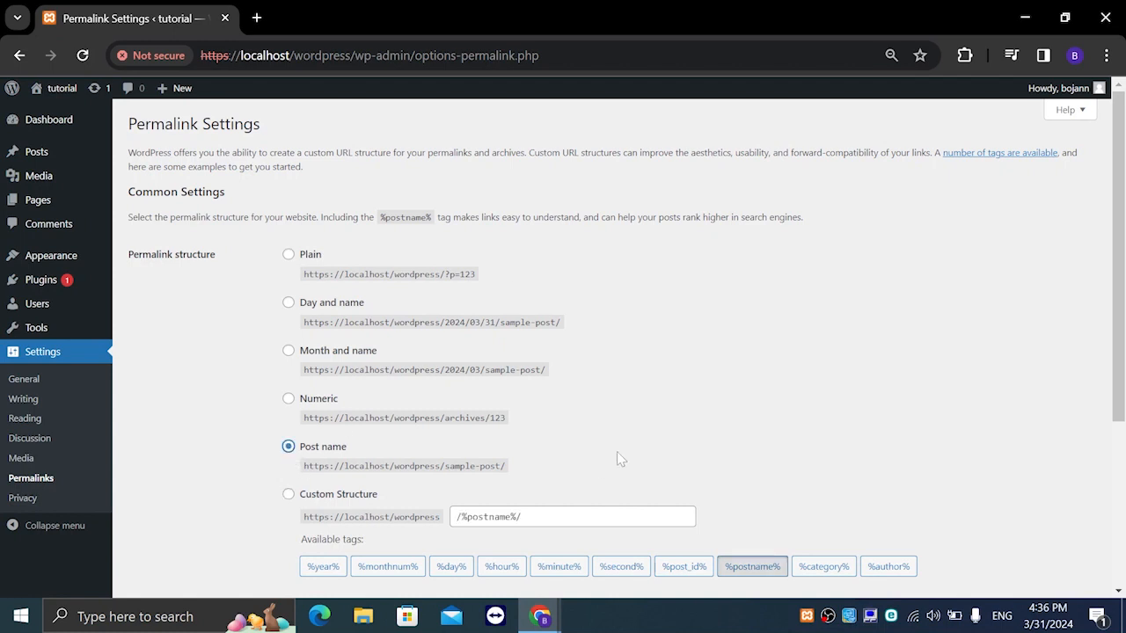
scroll(618, 457, down, 3)
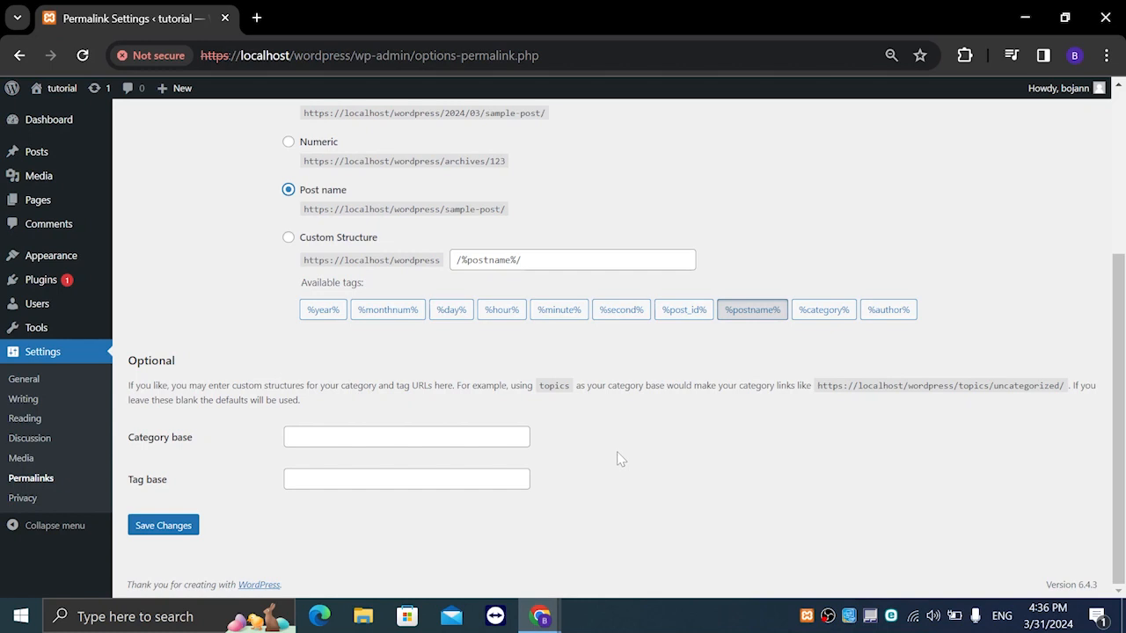
click(163, 525)
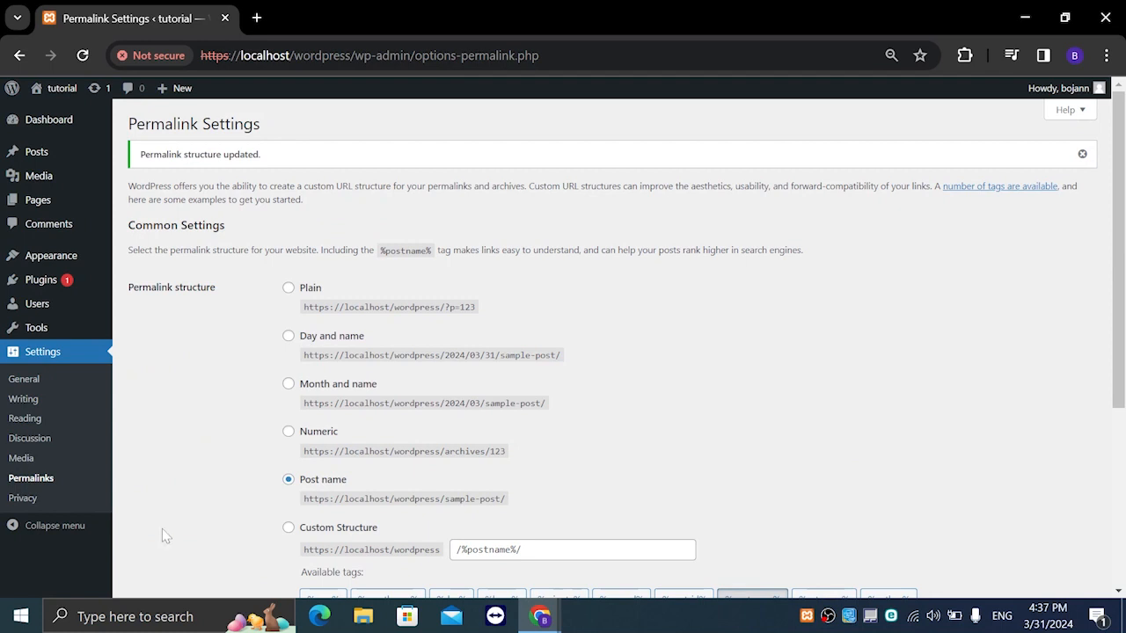
Open the "about us" page for editing from the list of all pages
mouse_move(105, 200)
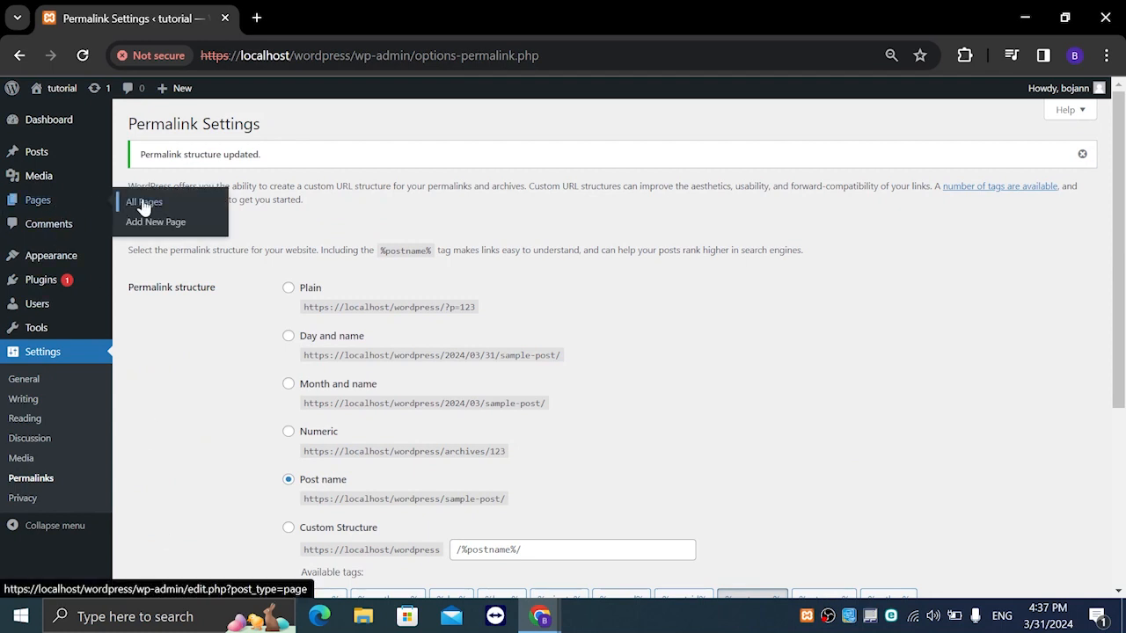
click(144, 203)
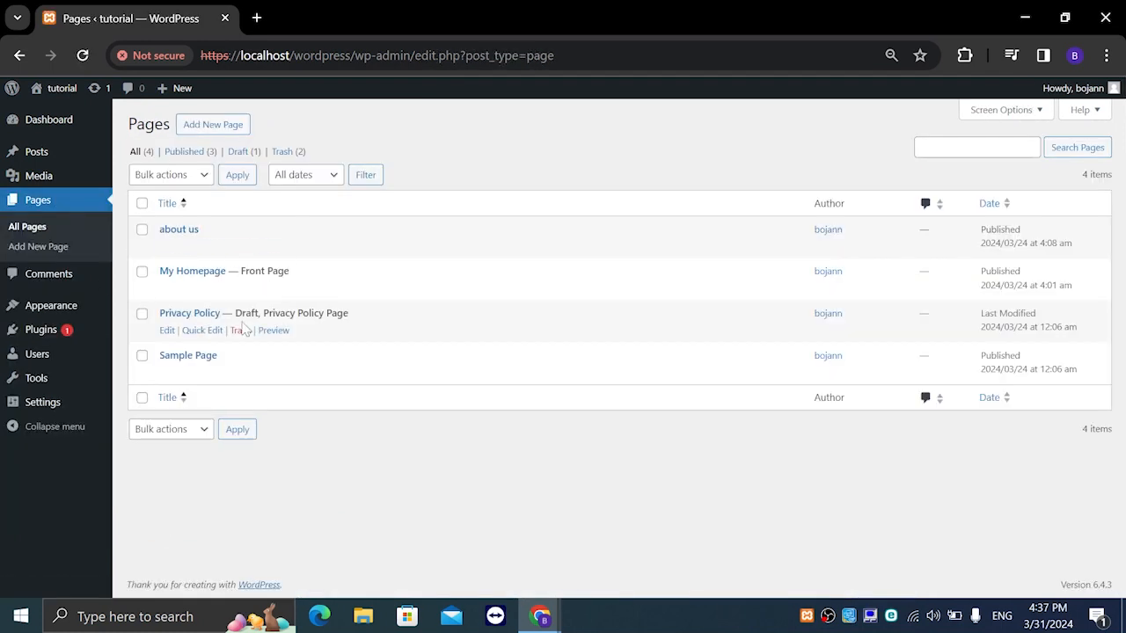
click(193, 233)
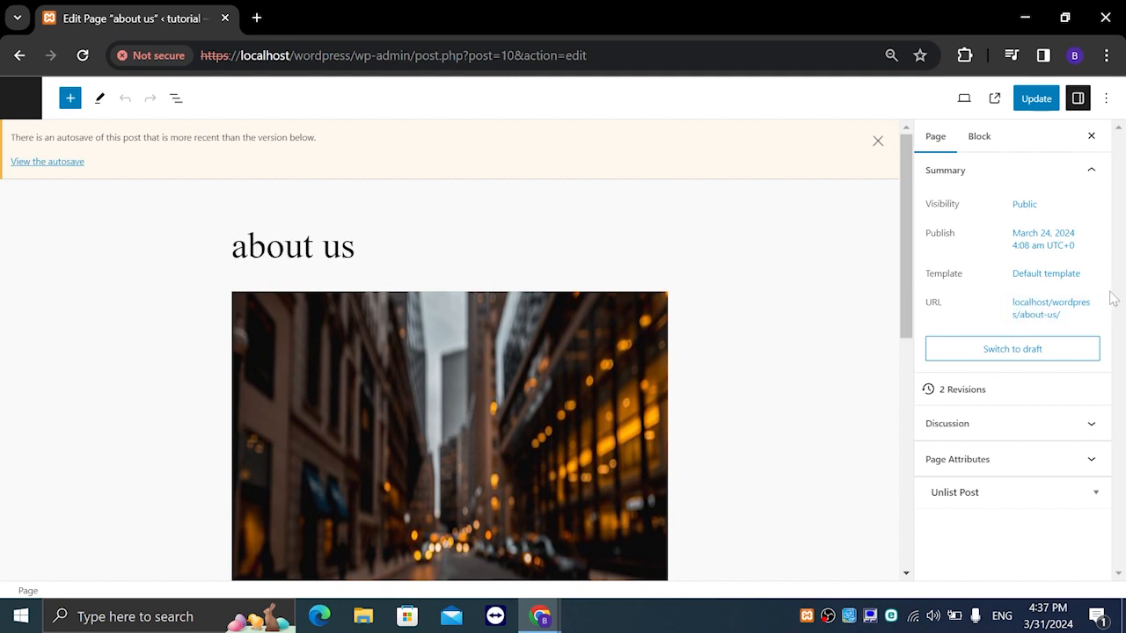
Replace the "about us" page's permalink with "aboutuspage" and update the page
click(1035, 324)
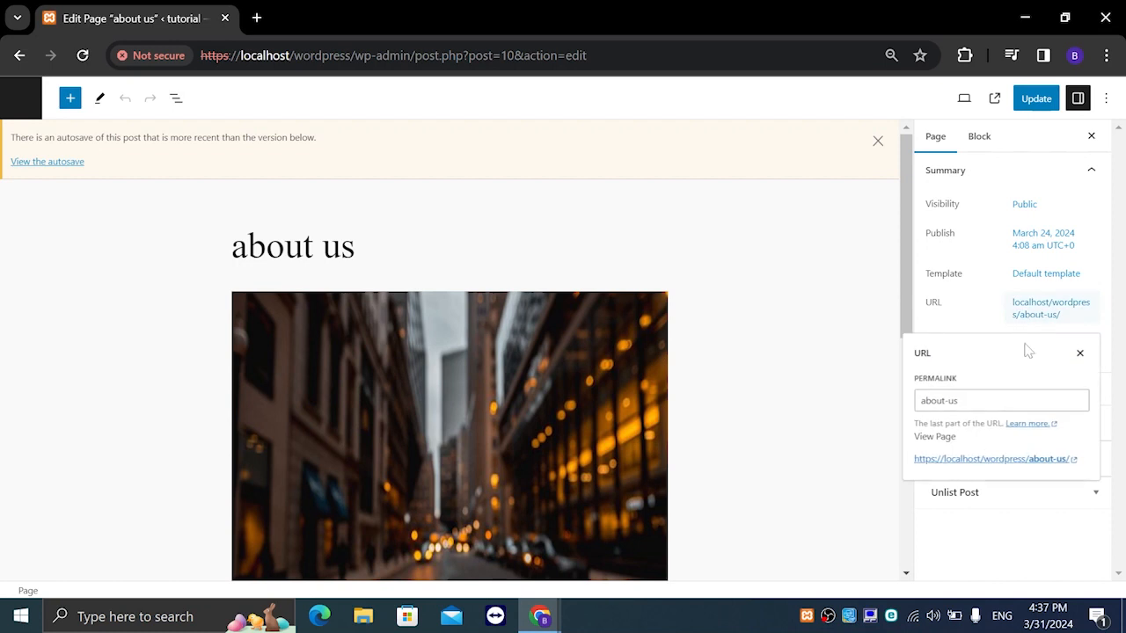
click(960, 400)
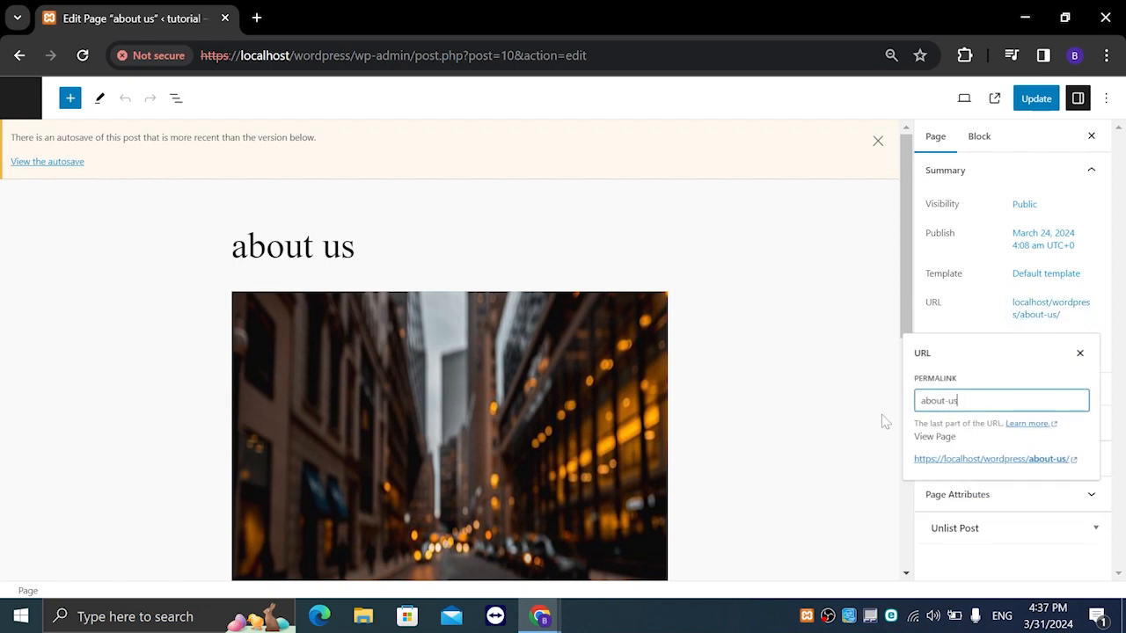
key(shift+Left)
key(shift+Left)
key(shift+Left)
key(shift+Left)
key(shift+Left)
key(Right)
key(BackSpace)
key(BackSpace)
key(BackSpace)
key(BackSpace)
key(BackSpace)
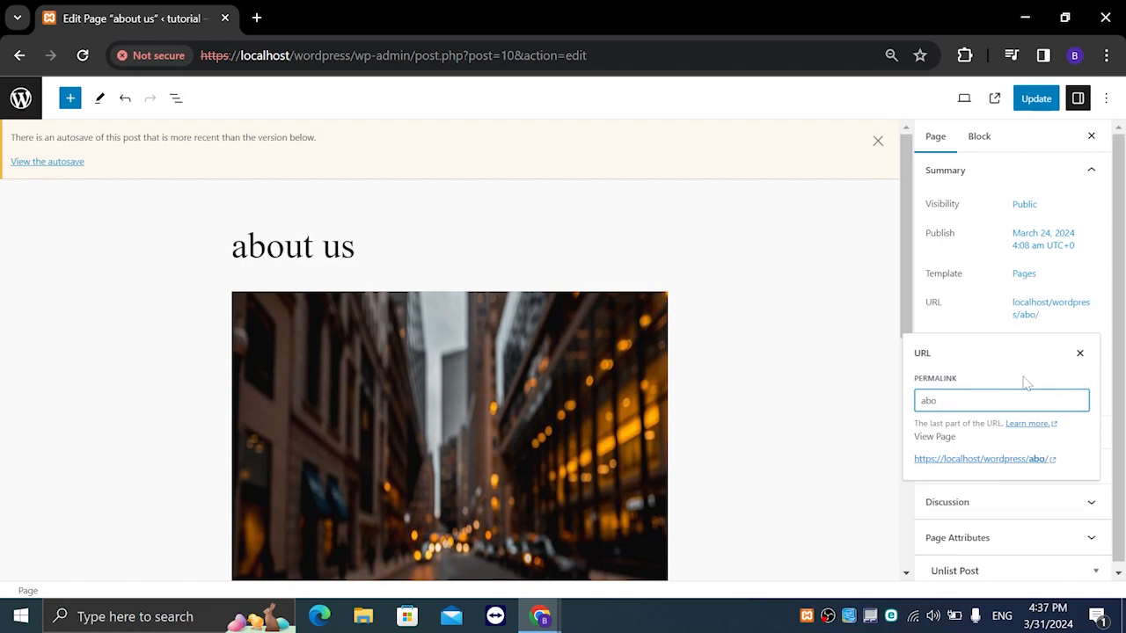
key(BackSpace)
key(BackSpace)
key(BackSpace)
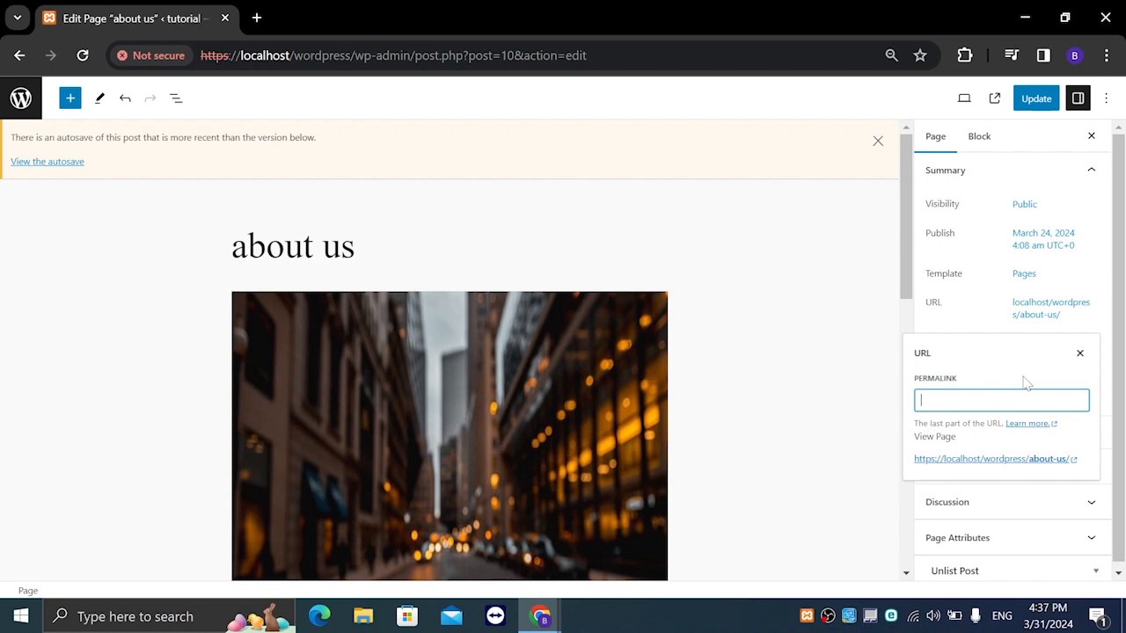
text(aboutuspage)
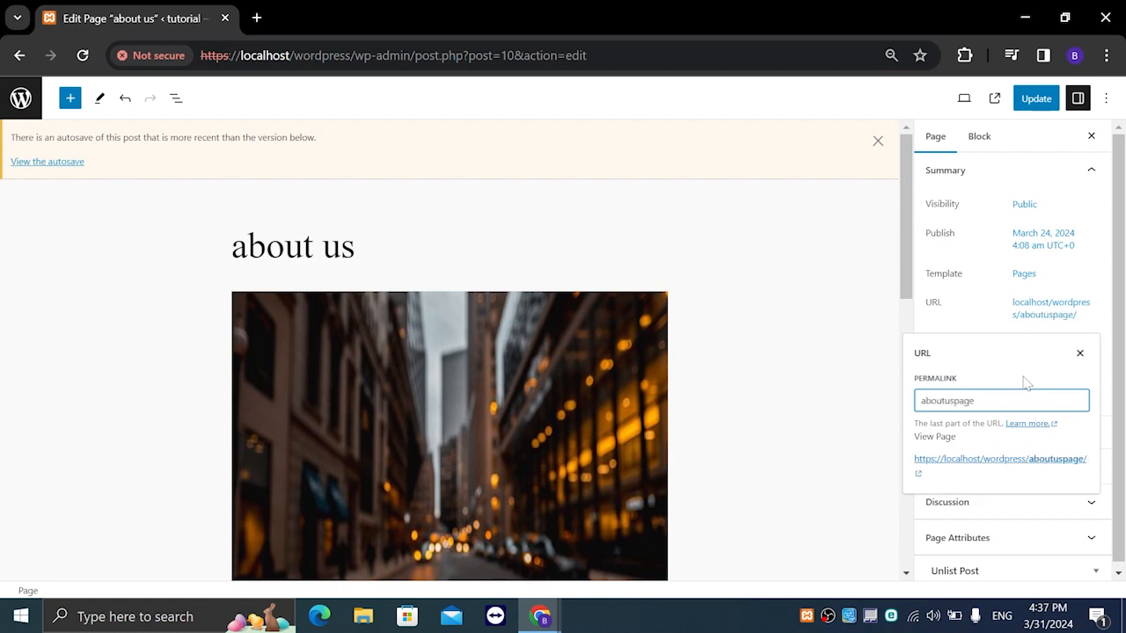
click(1080, 353)
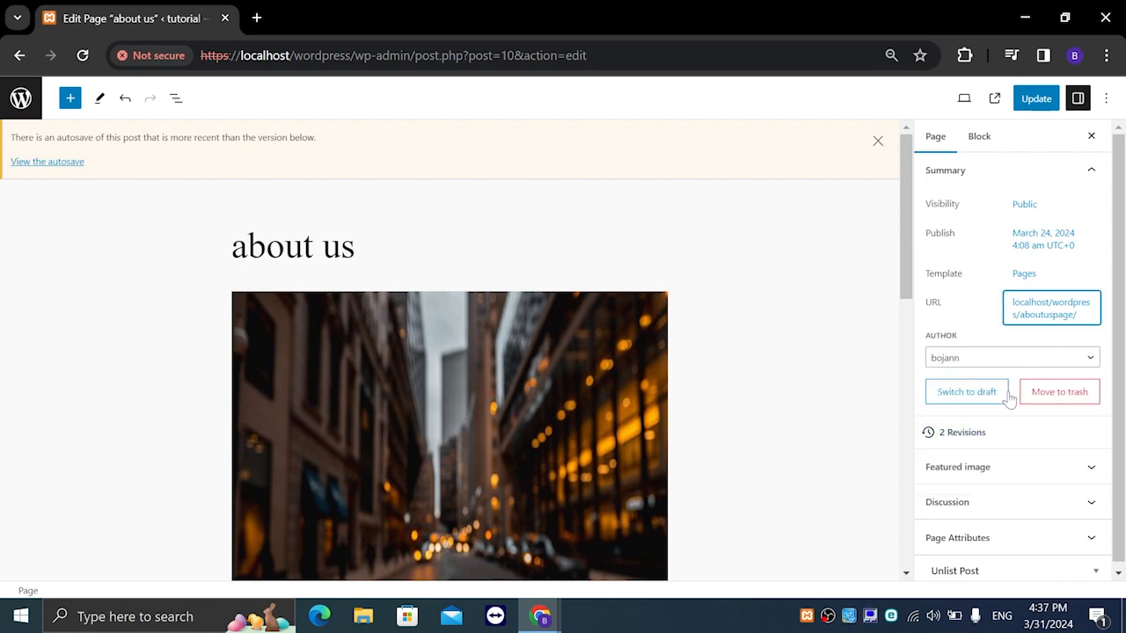
click(1036, 97)
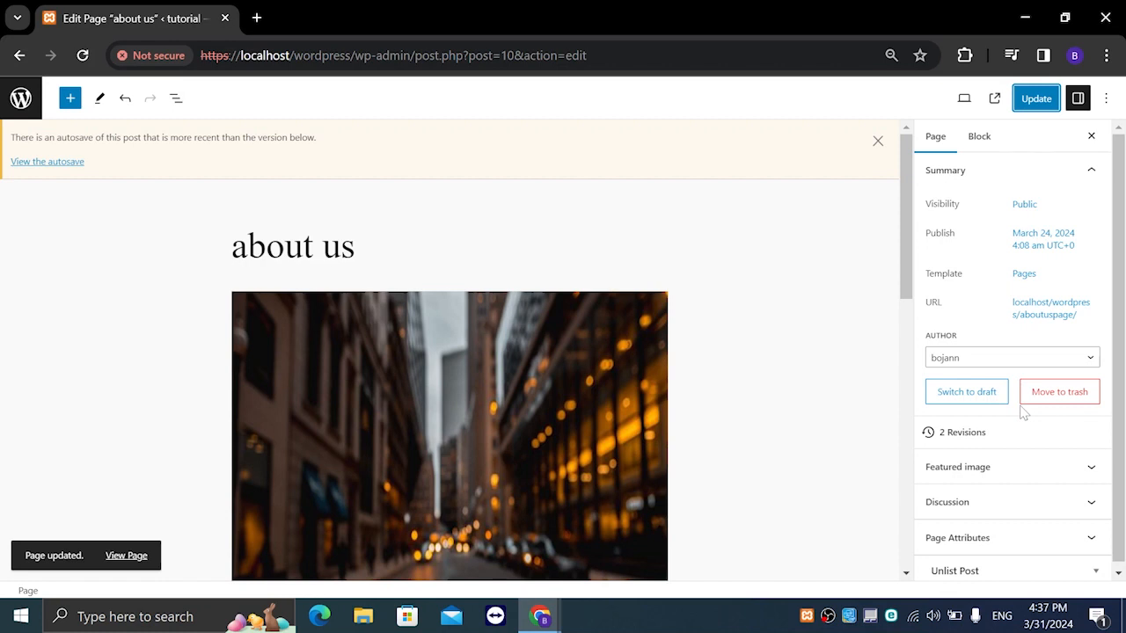
View the published "about us" page at its new URL and return to the page editor
click(139, 555)
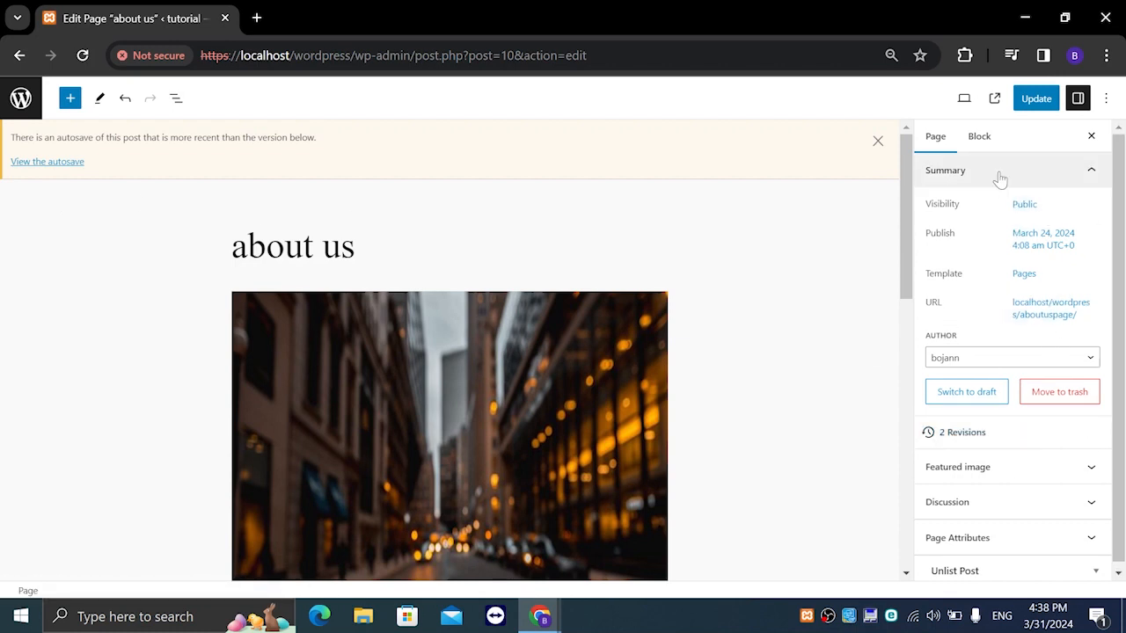
click(995, 99)
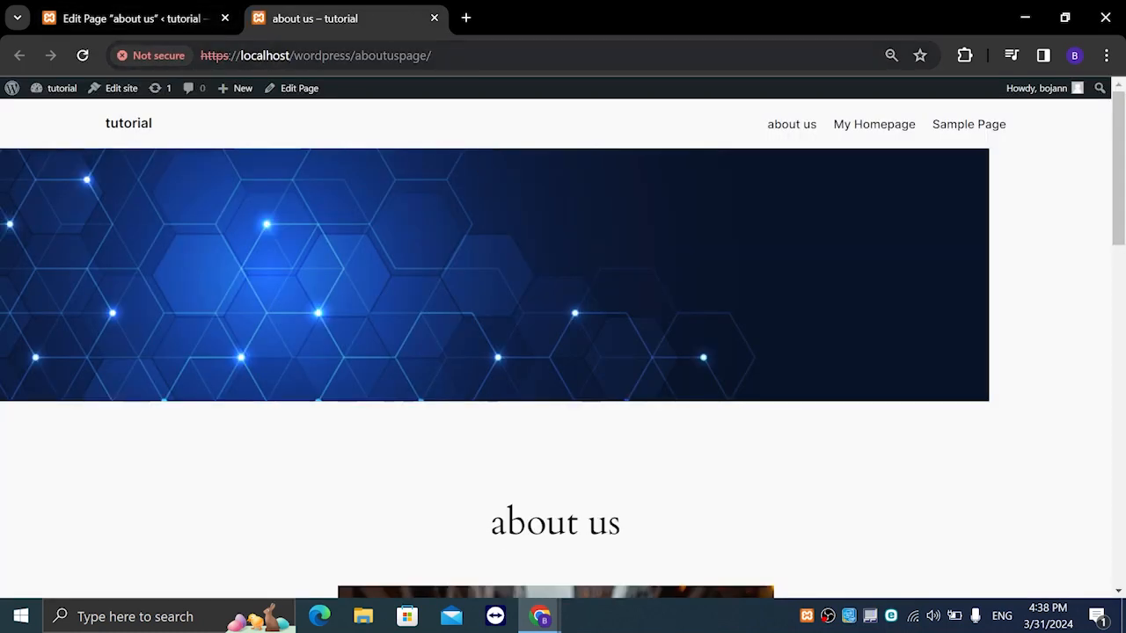
scroll(540, 276, down, 3)
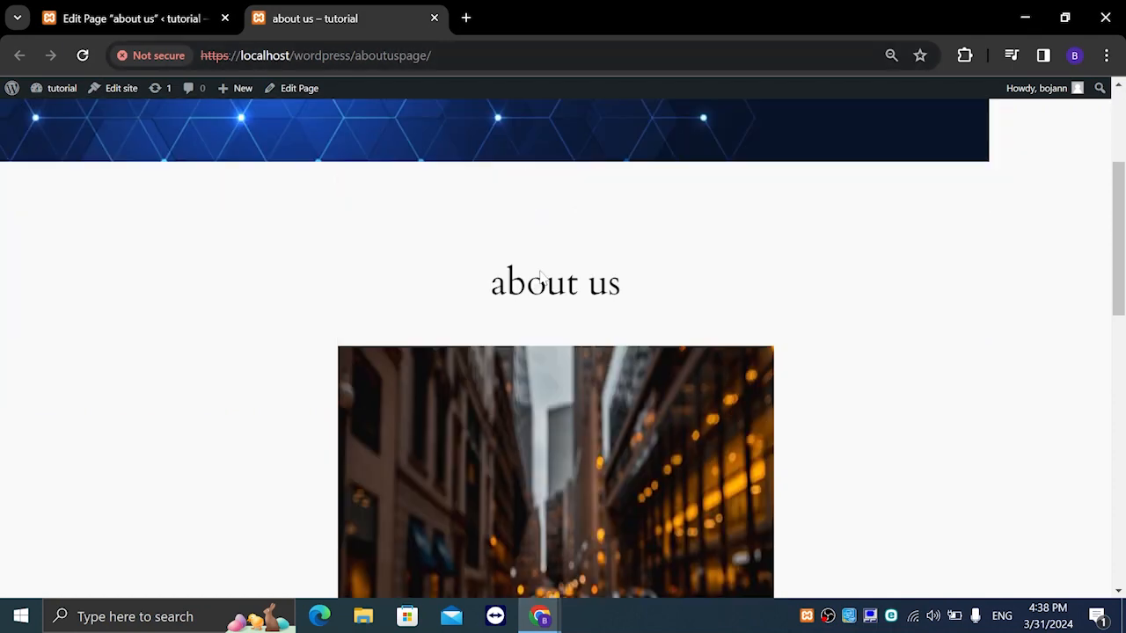
scroll(540, 276, up, 3)
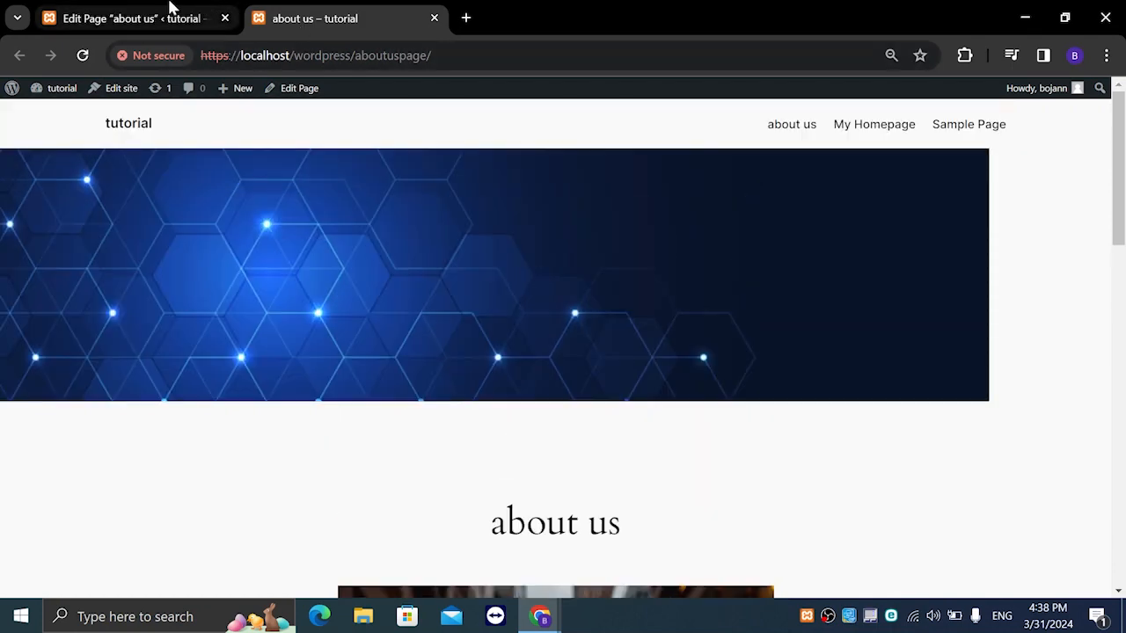
click(169, 14)
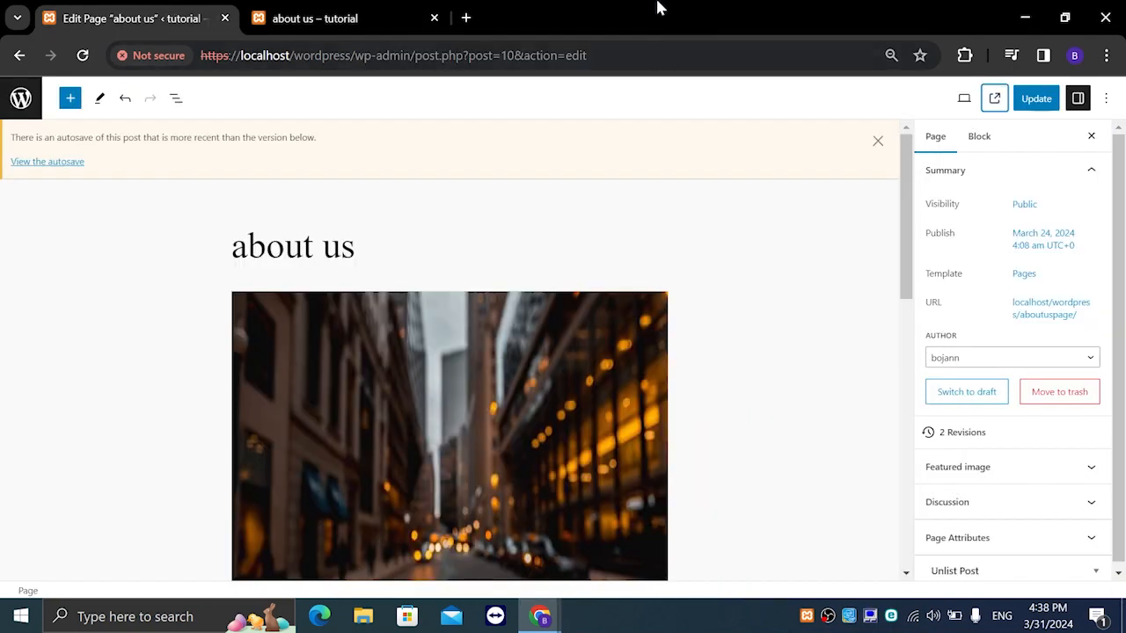